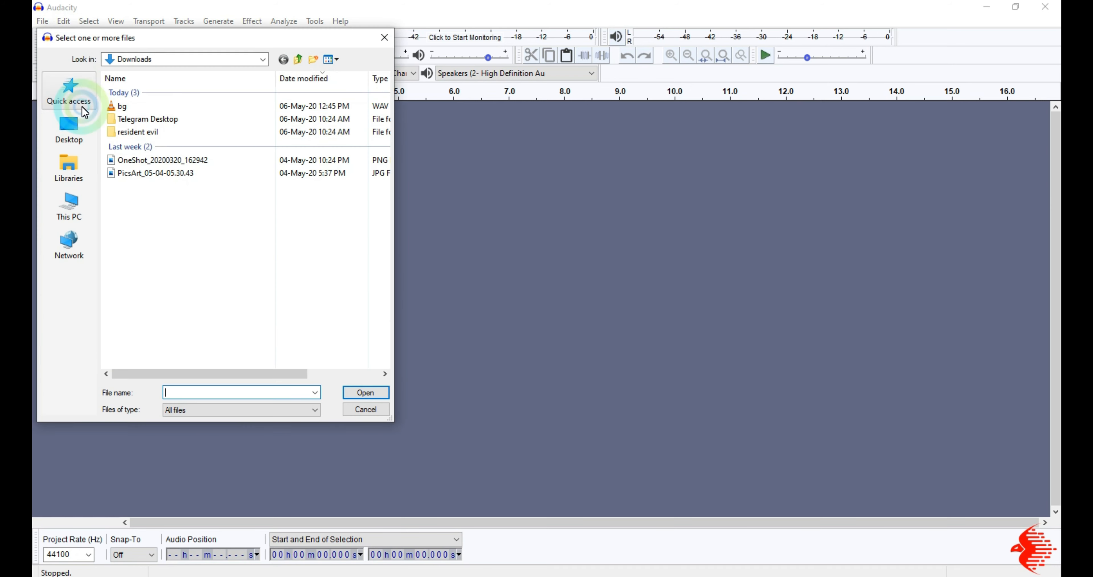
# - Open the bg audio file from Downloads and play it through to hear the background noise
pyautogui.doubleClick(125, 104)
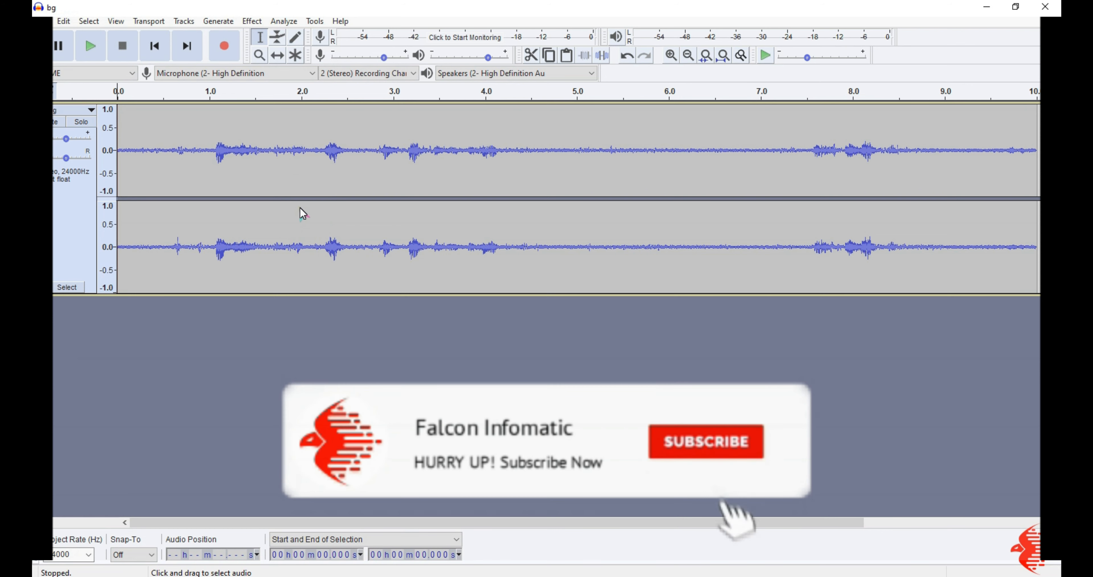
pyautogui.press('space')
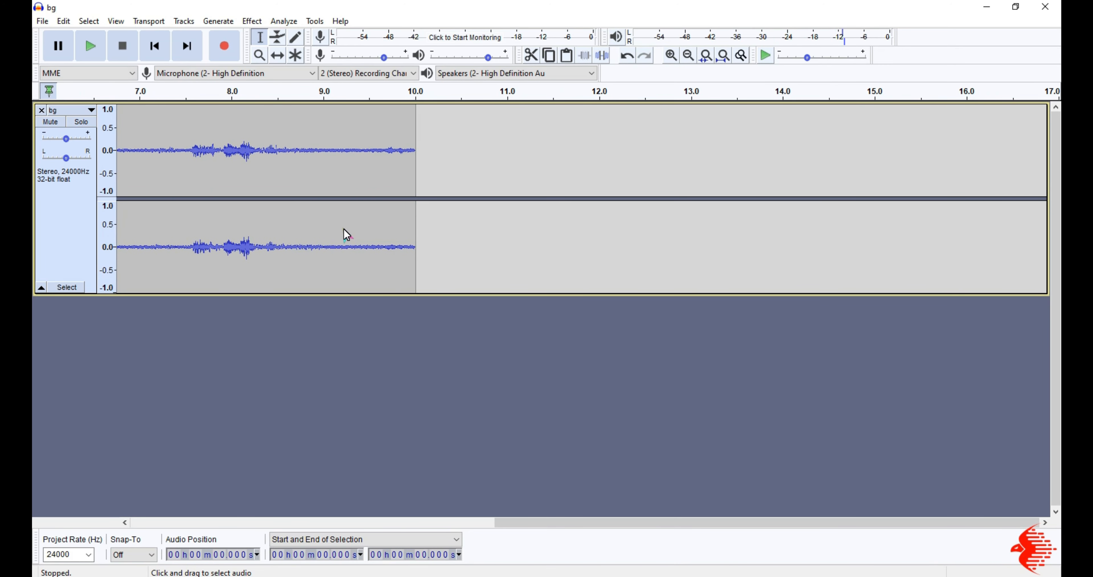
# - Capture a Noise Reduction profile from the quiet stretch between about 4.23 and 7.51 seconds
pyautogui.click(508, 524)
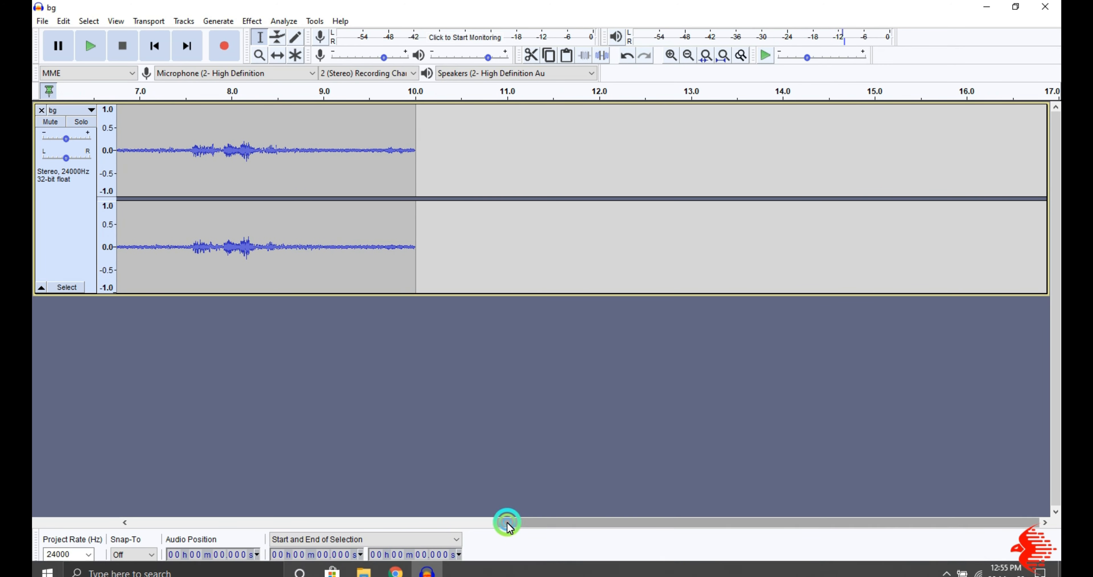
pyautogui.moveTo(509, 526); pyautogui.dragTo(179, 516)
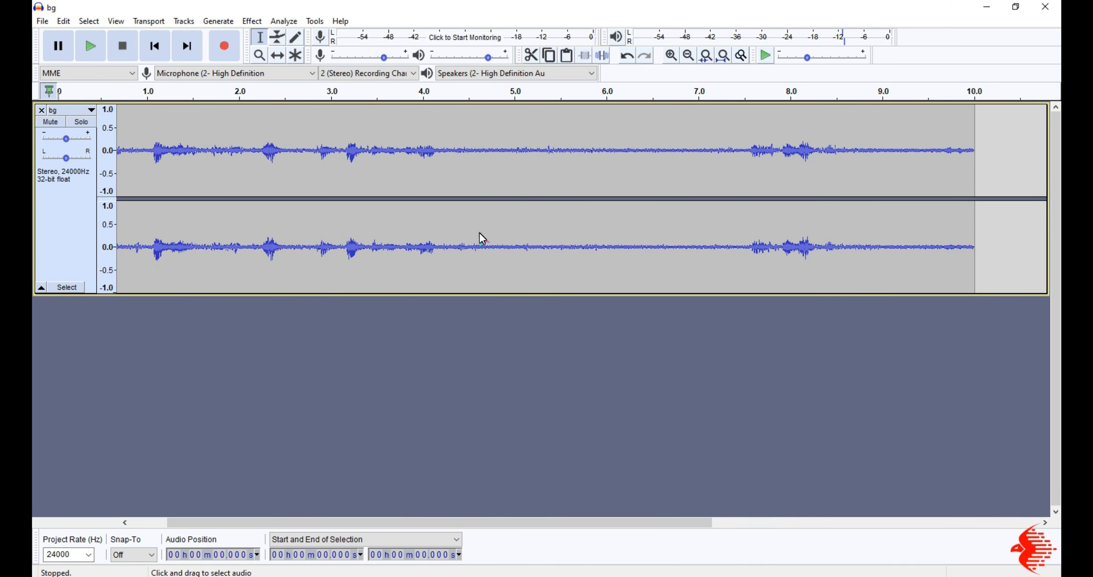
pyautogui.moveTo(445, 247); pyautogui.dragTo(745, 254)
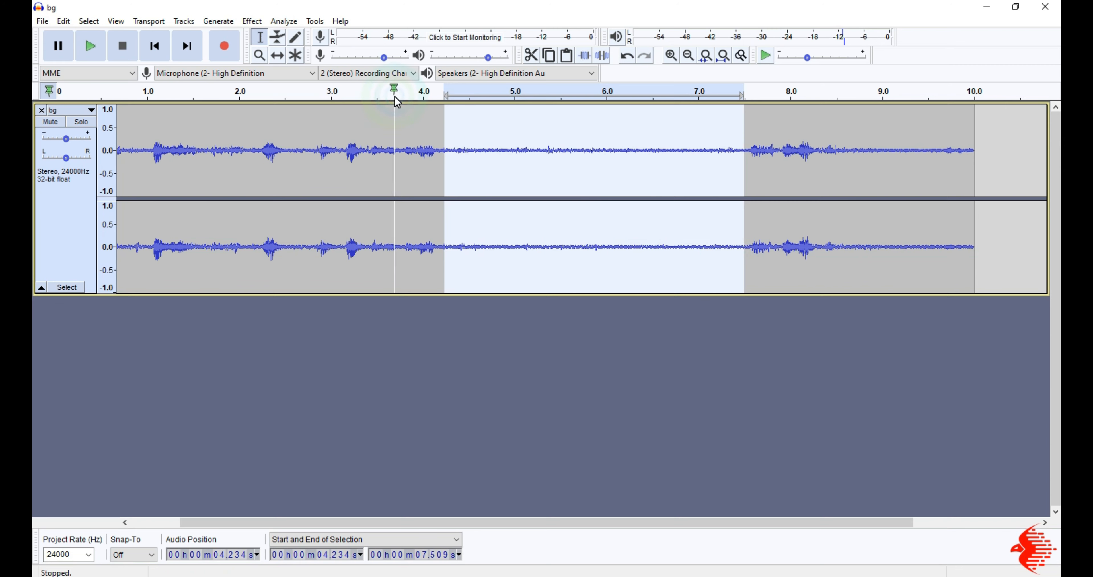
pyautogui.click(254, 24)
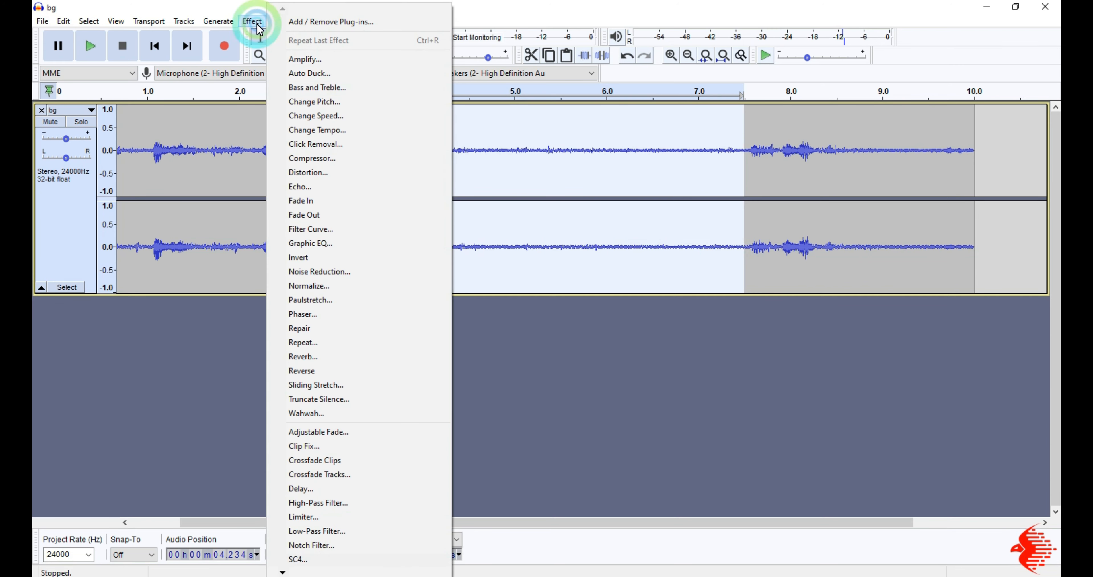
pyautogui.click(341, 272)
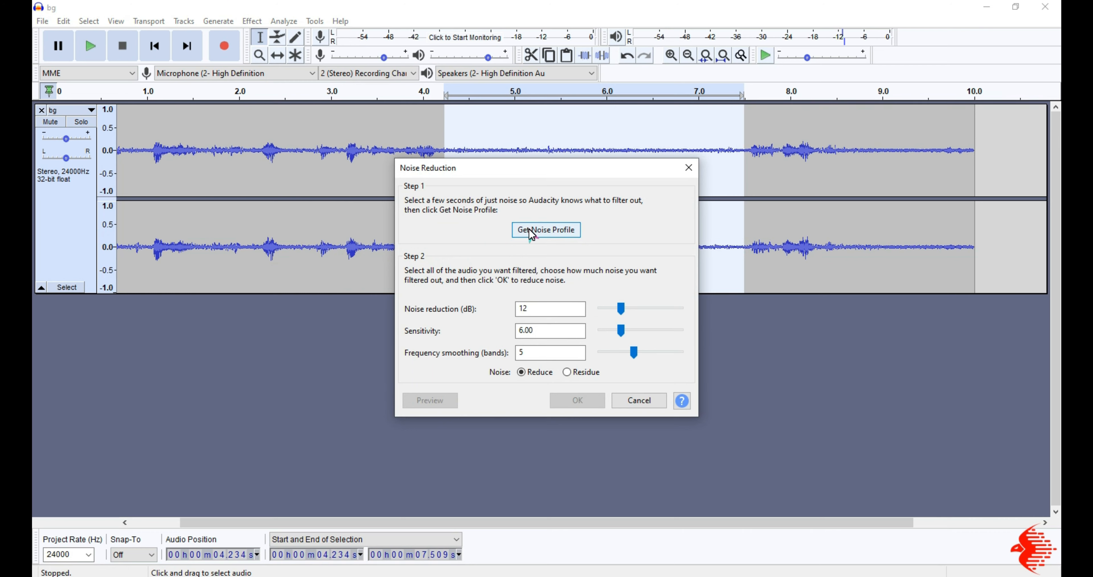
pyautogui.click(531, 232)
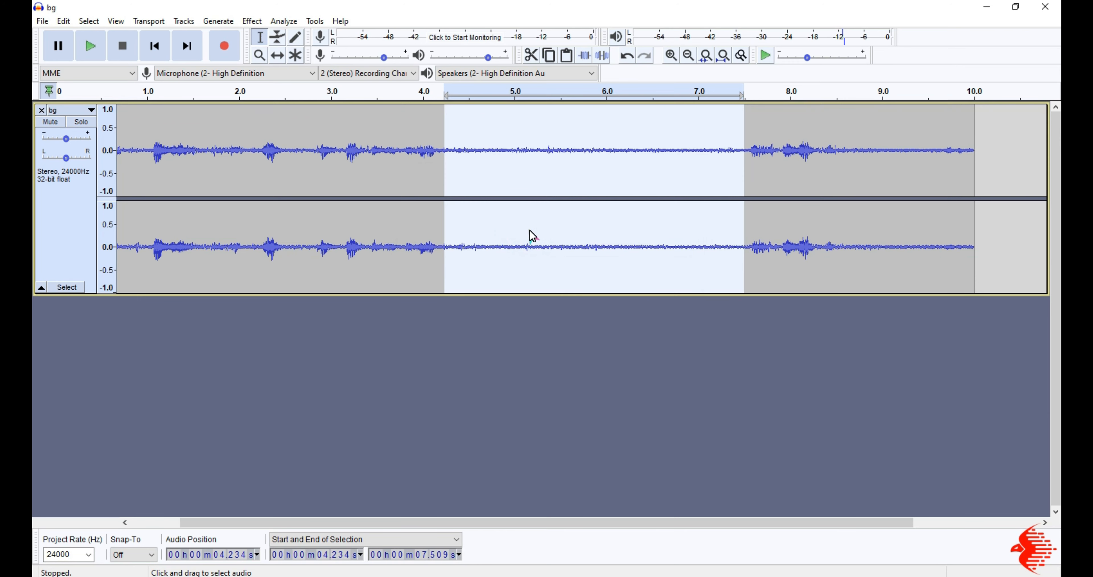
# - Apply Noise Reduction to the whole track with 12 dB reduction, sensitivity 6.00 and 5 smoothing bands, and play the result
pyautogui.hotkey('ctrl', 'a')
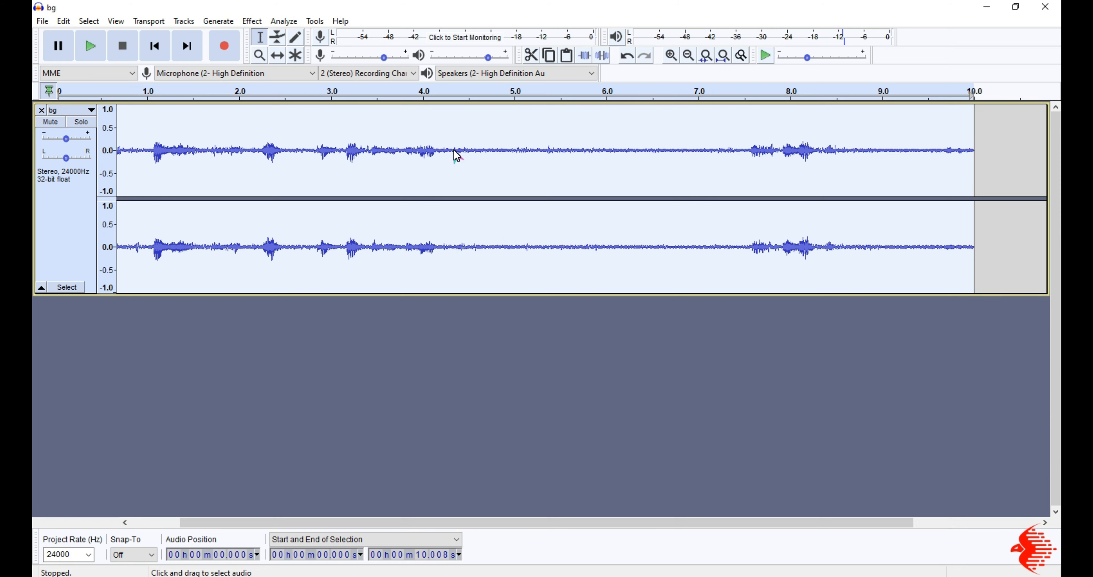
pyautogui.moveTo(454, 154); pyautogui.dragTo(729, 180)
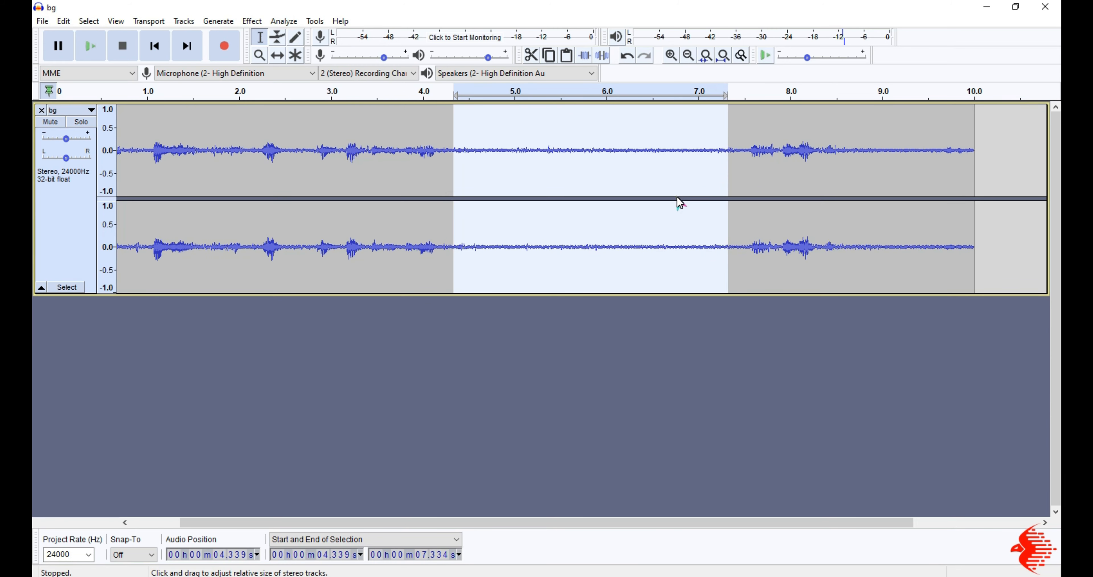
pyautogui.hotkey('ctrl', 'a')
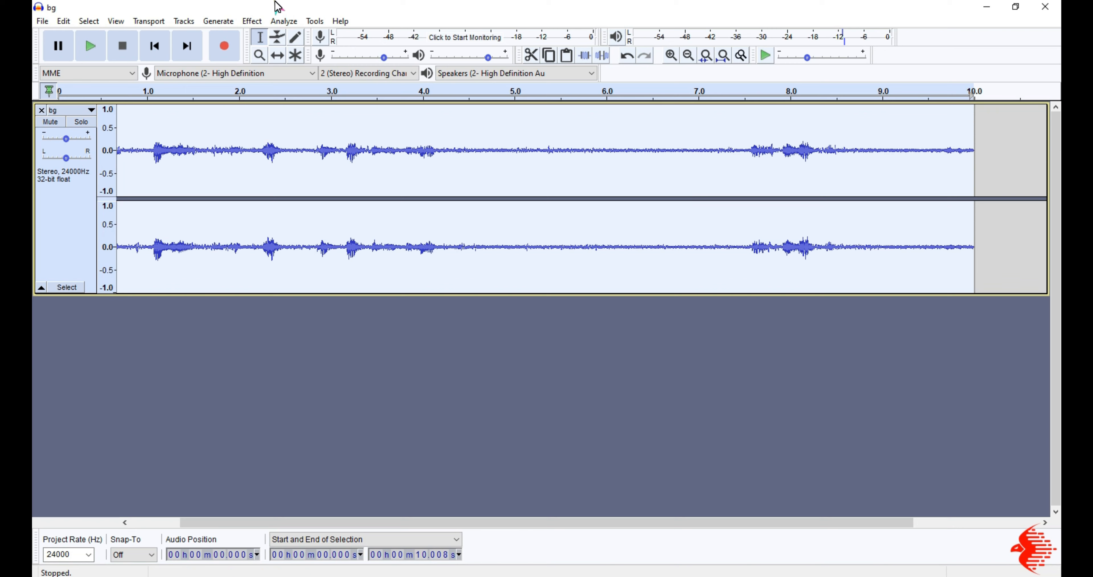
pyautogui.click(260, 20)
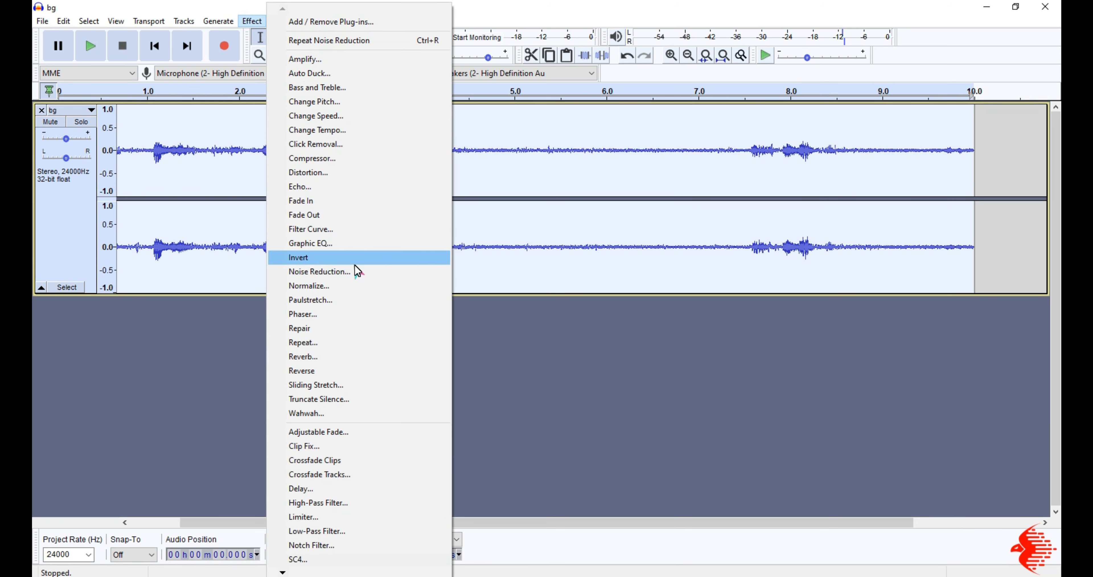
pyautogui.click(356, 276)
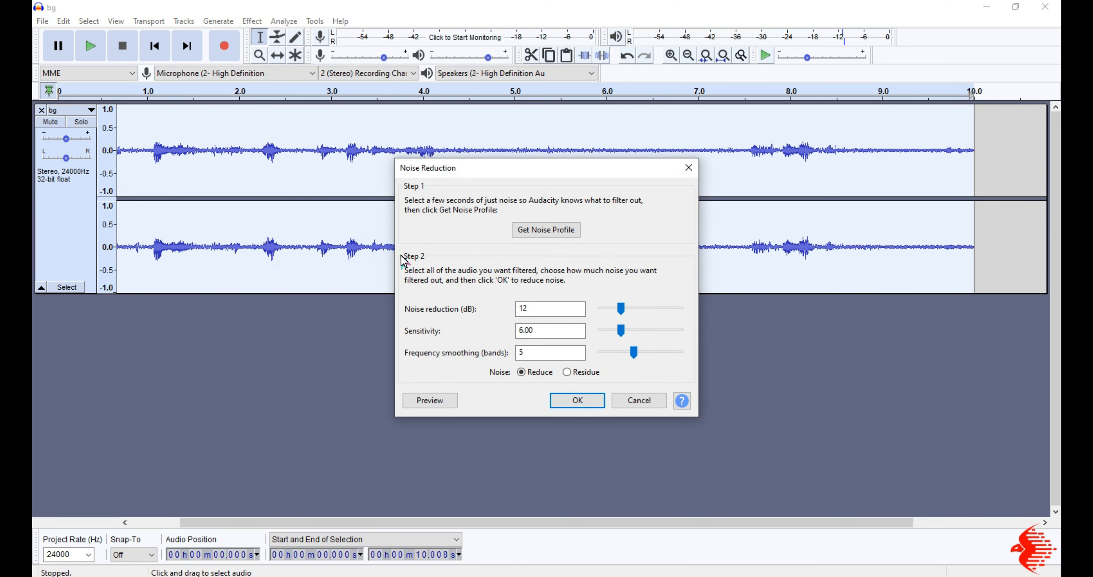
pyautogui.click(571, 402)
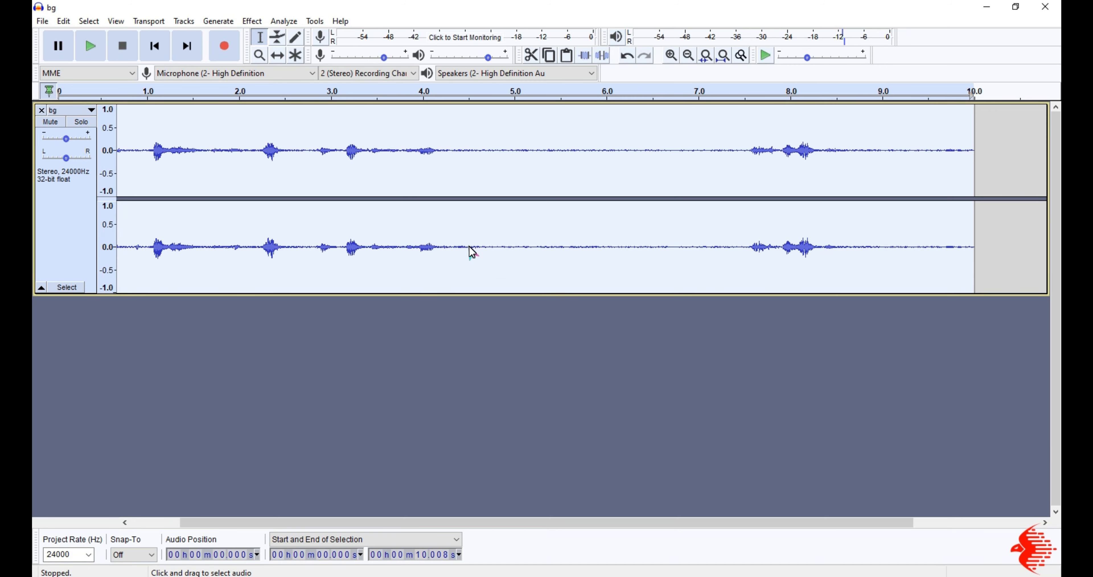
pyautogui.press('space')
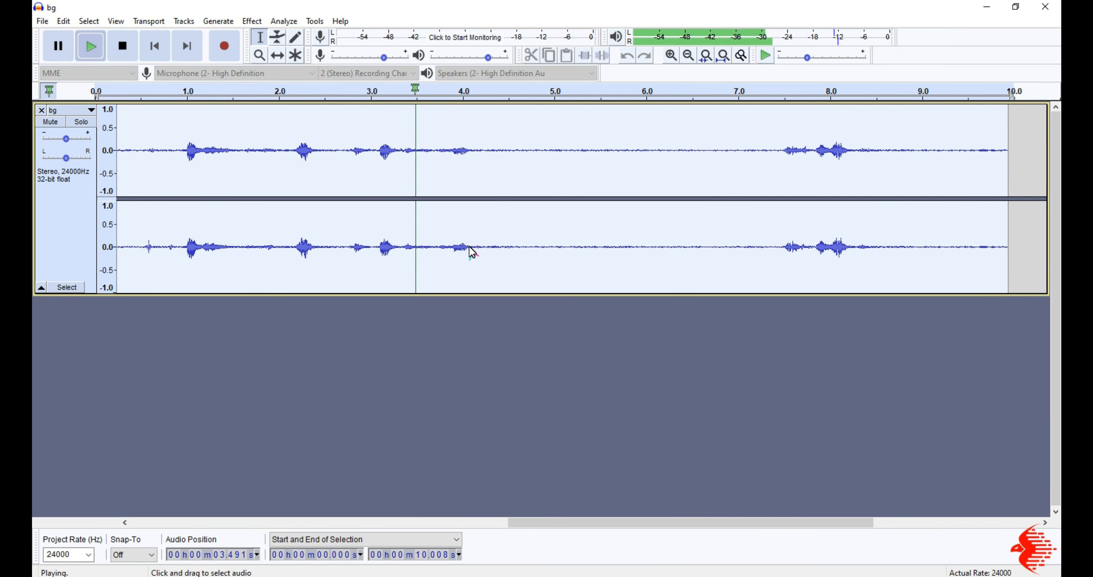
pyautogui.press('space')
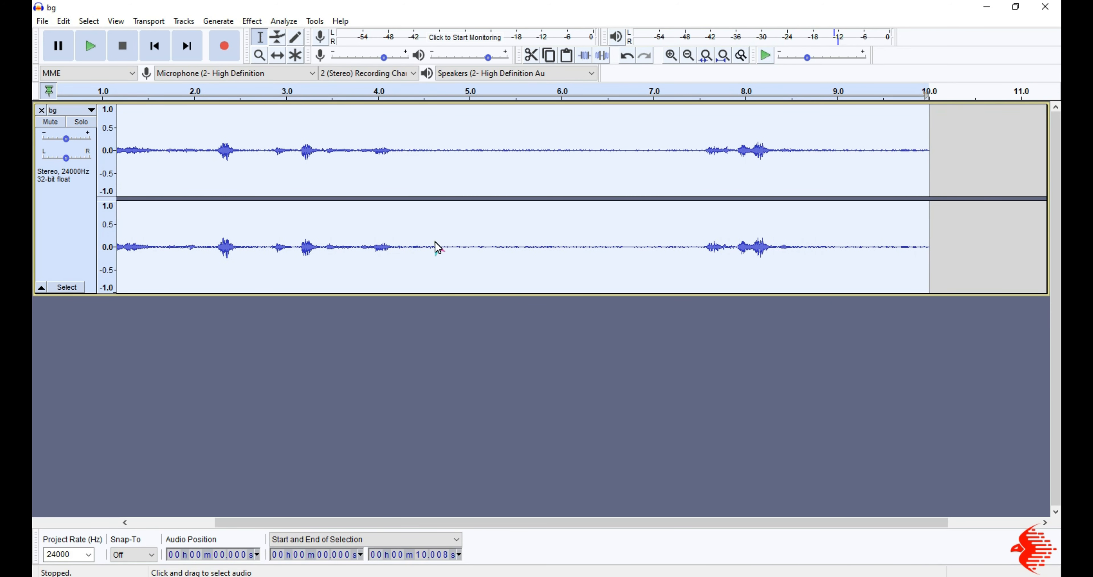
# - Capture a new noise profile from the quiet stretch between about 4.28 and 7.30 seconds
pyautogui.moveTo(403, 247); pyautogui.dragTo(680, 263)
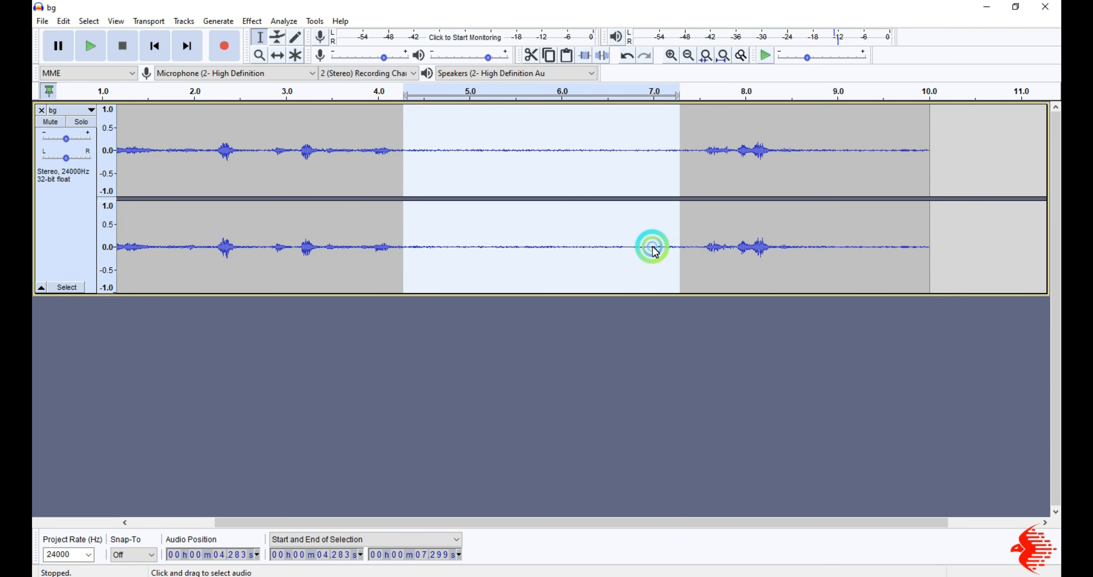
pyautogui.click(252, 21)
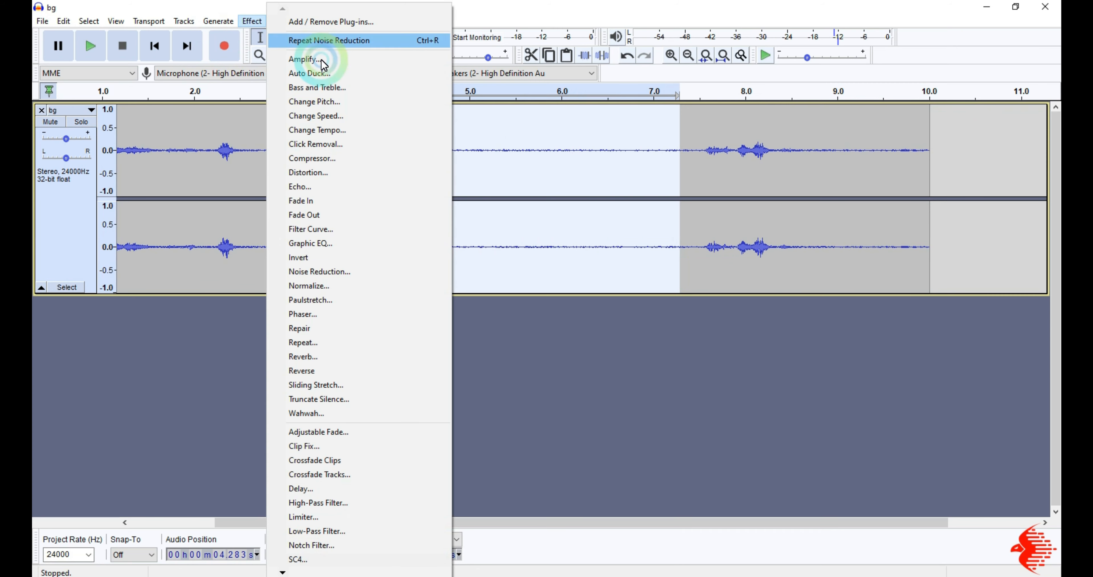
pyautogui.click(348, 272)
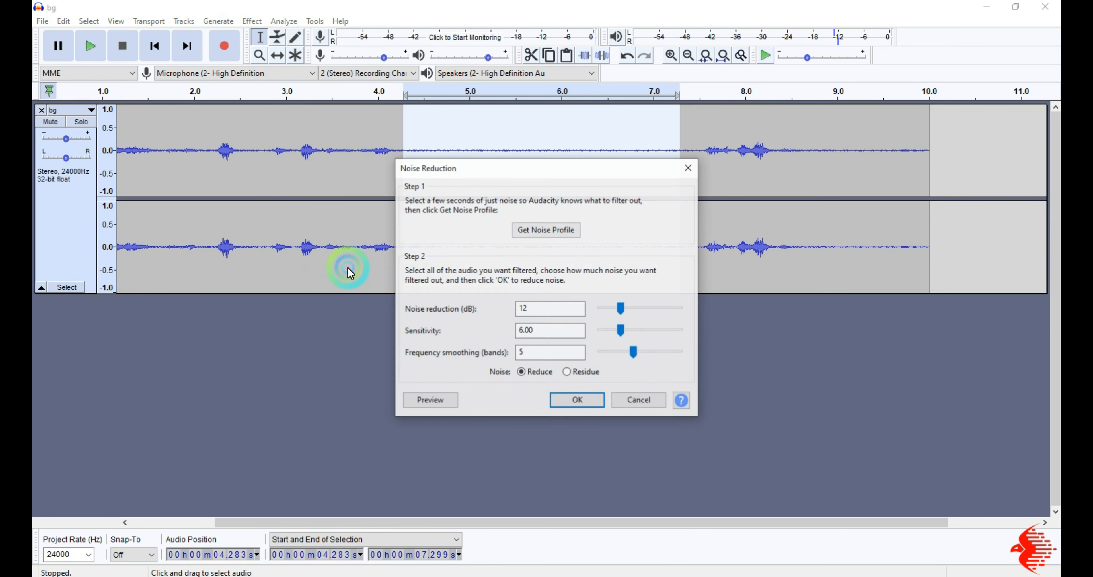
pyautogui.click(531, 232)
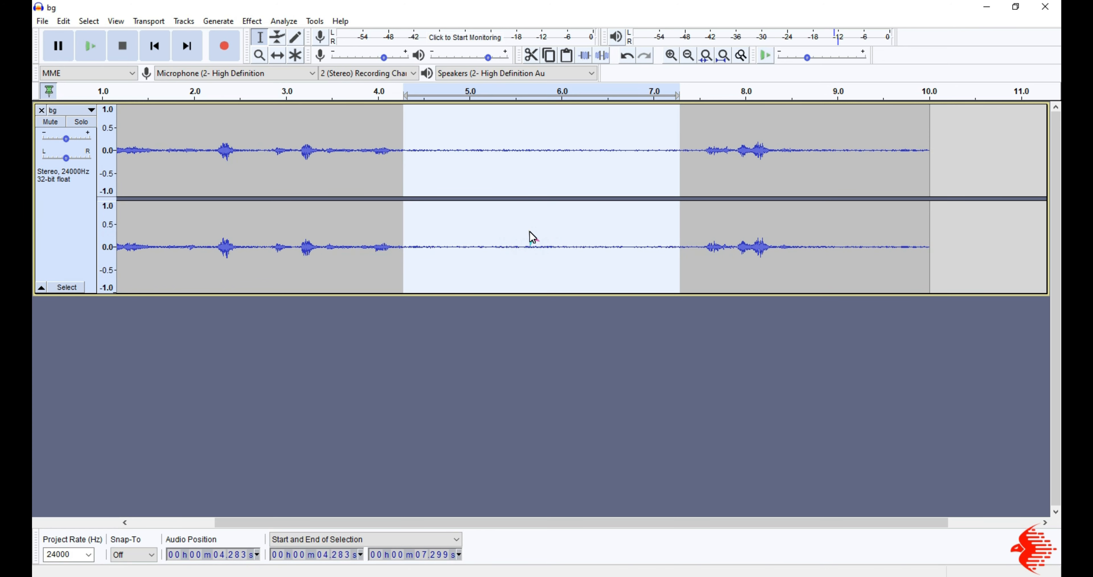
# - Apply Noise Reduction to the entire track a second time in Reduce mode and listen to the cleaned audio
pyautogui.hotkey('ctrl', 'a')
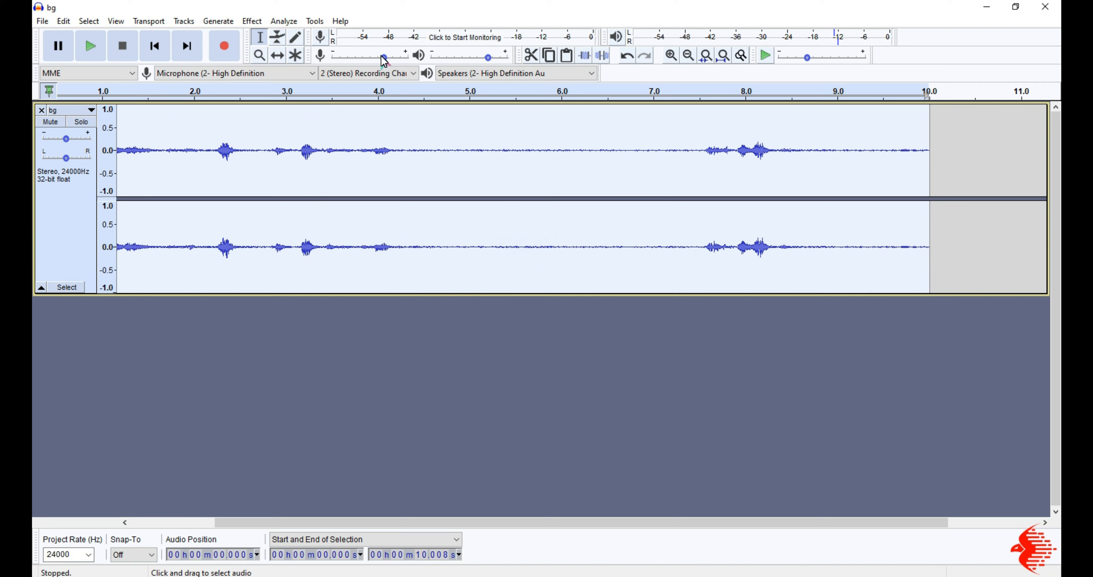
pyautogui.click(251, 21)
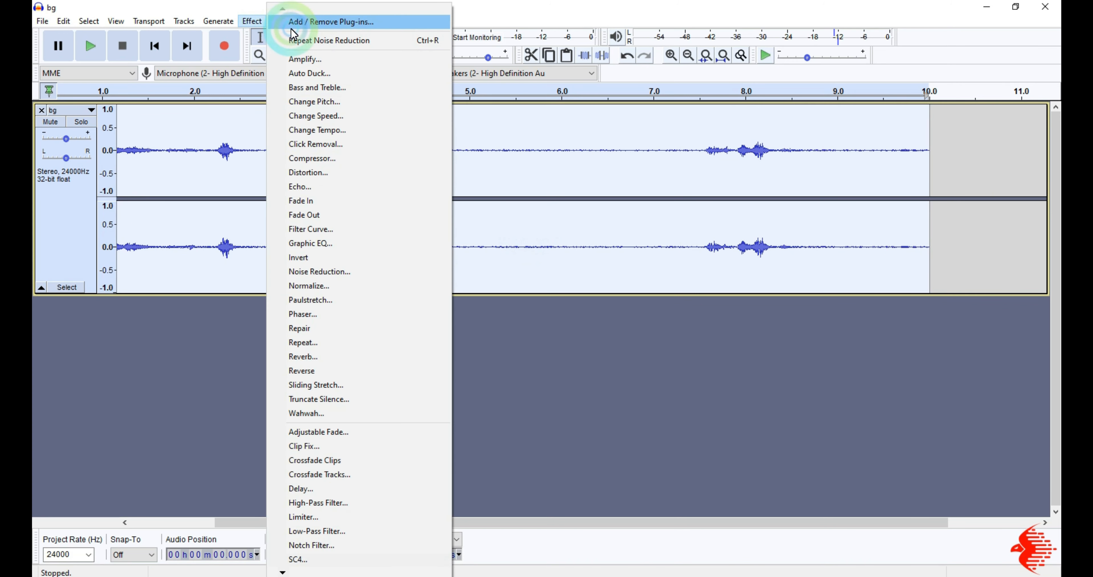
pyautogui.click(334, 273)
pyautogui.click(537, 380)
pyautogui.click(556, 398)
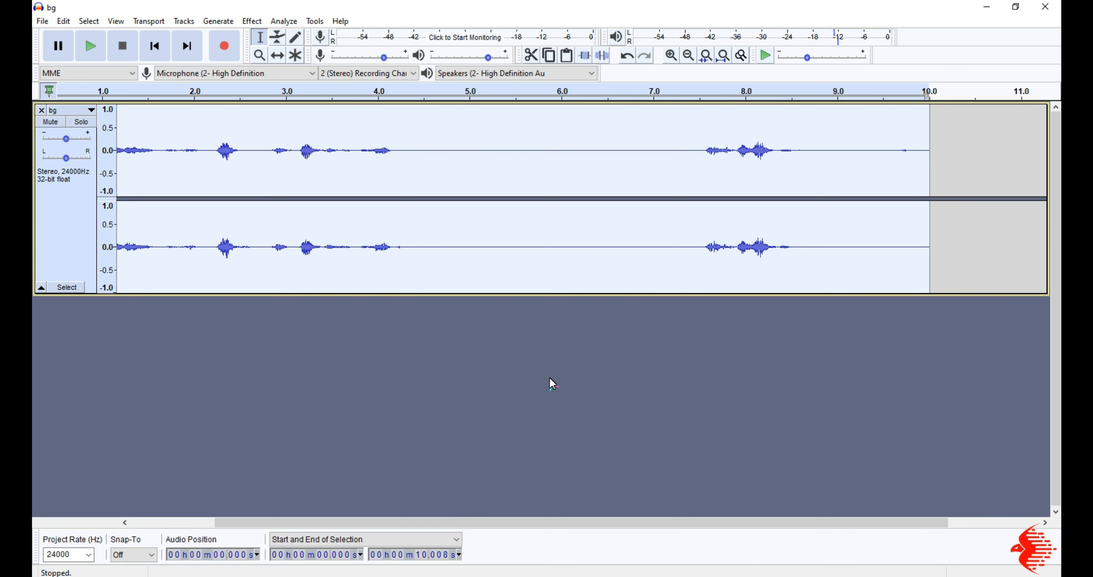
pyautogui.press('space')
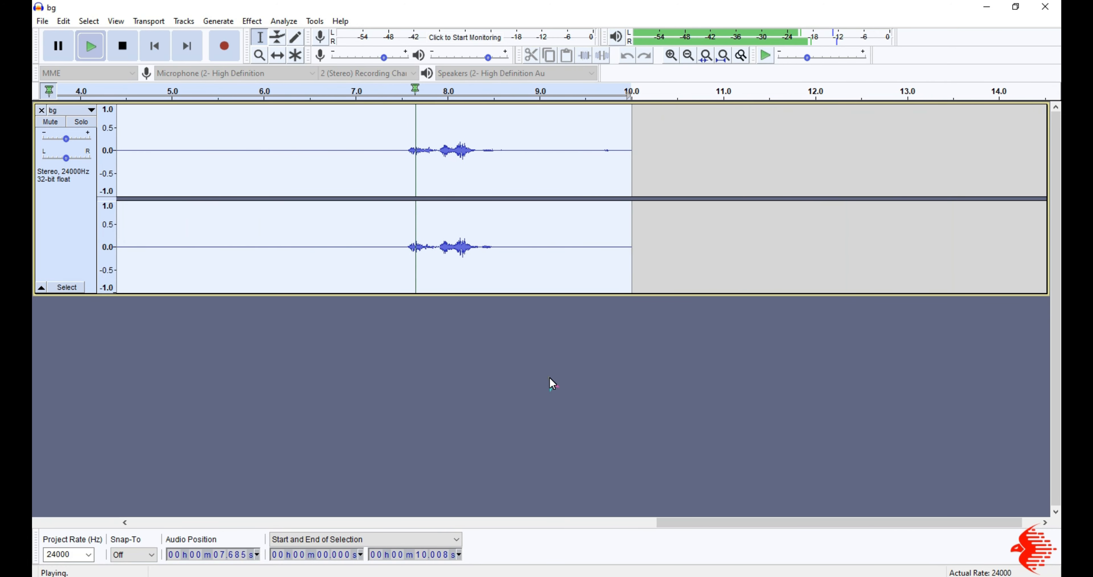
pyautogui.press('space')
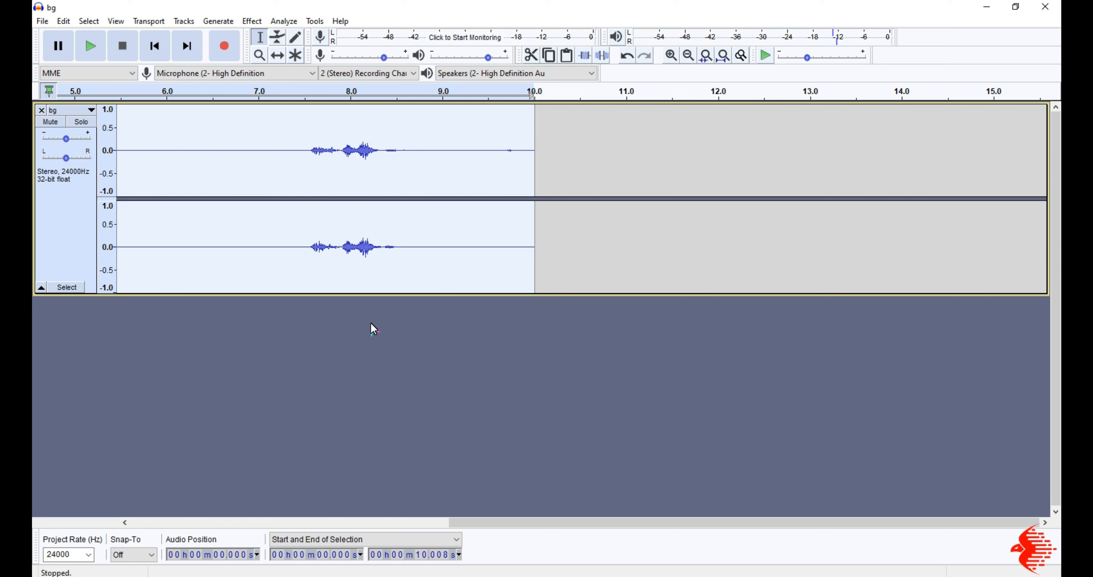
# - Export the audio as an MP3 named "remove noise" to the Downloads folder, accepting the existing metadata tags
pyautogui.click(51, 22)
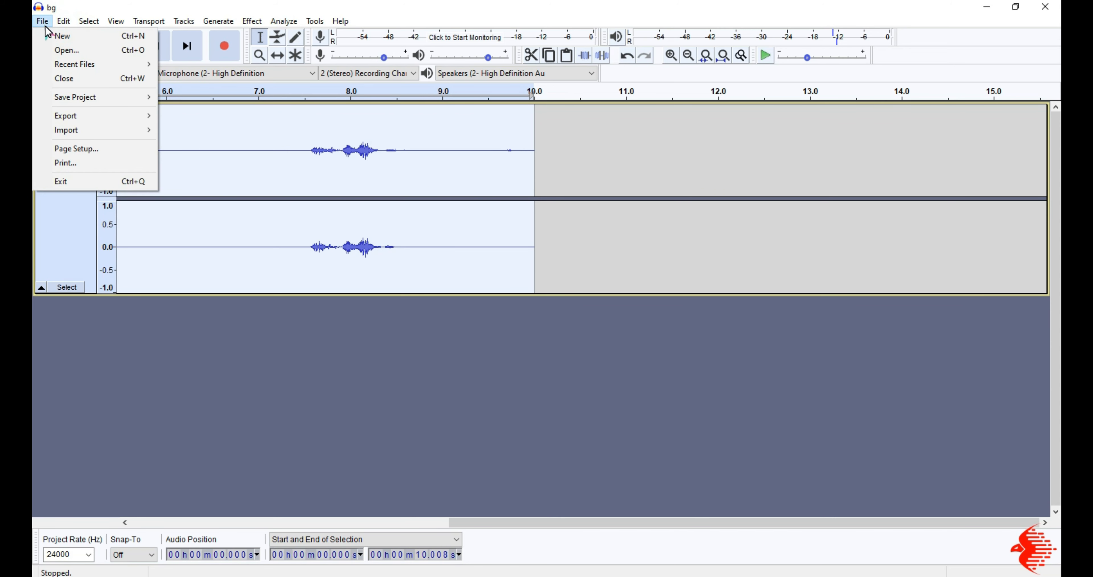
pyautogui.moveTo(79, 119)
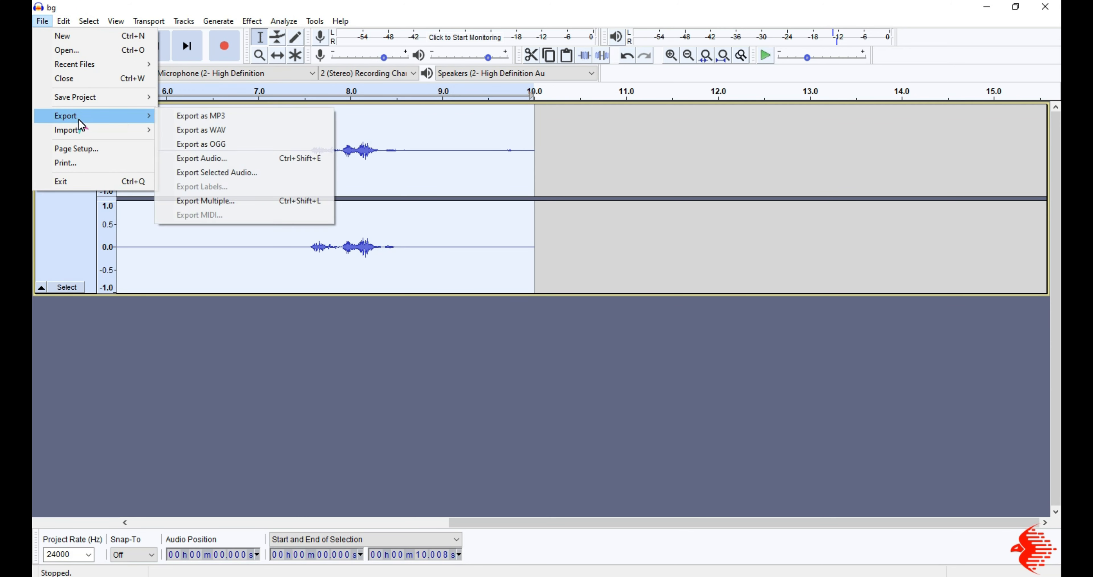
pyautogui.click(188, 117)
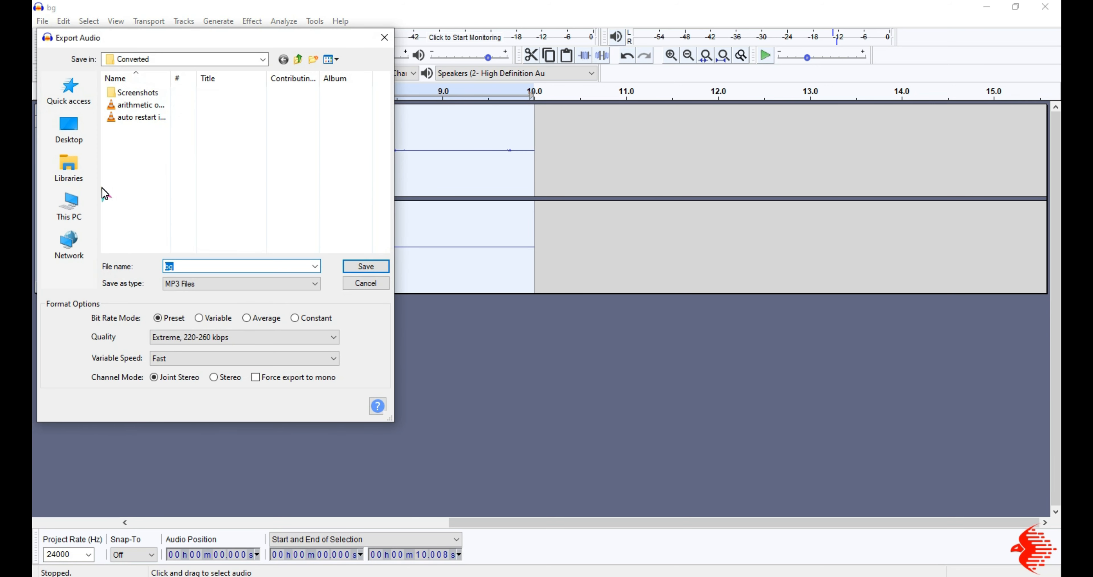
pyautogui.click(68, 203)
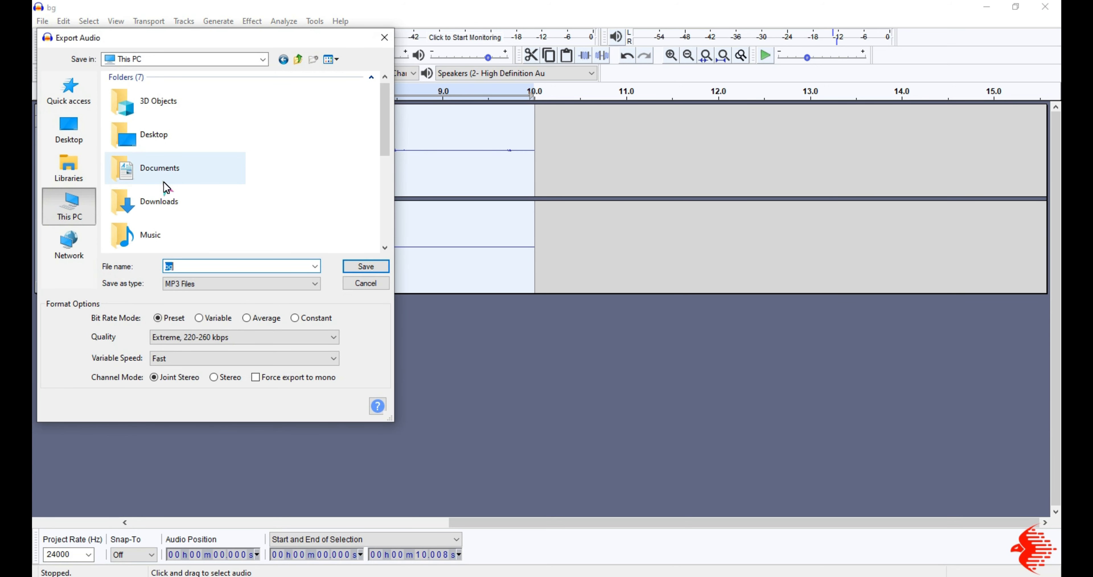
pyautogui.doubleClick(159, 200)
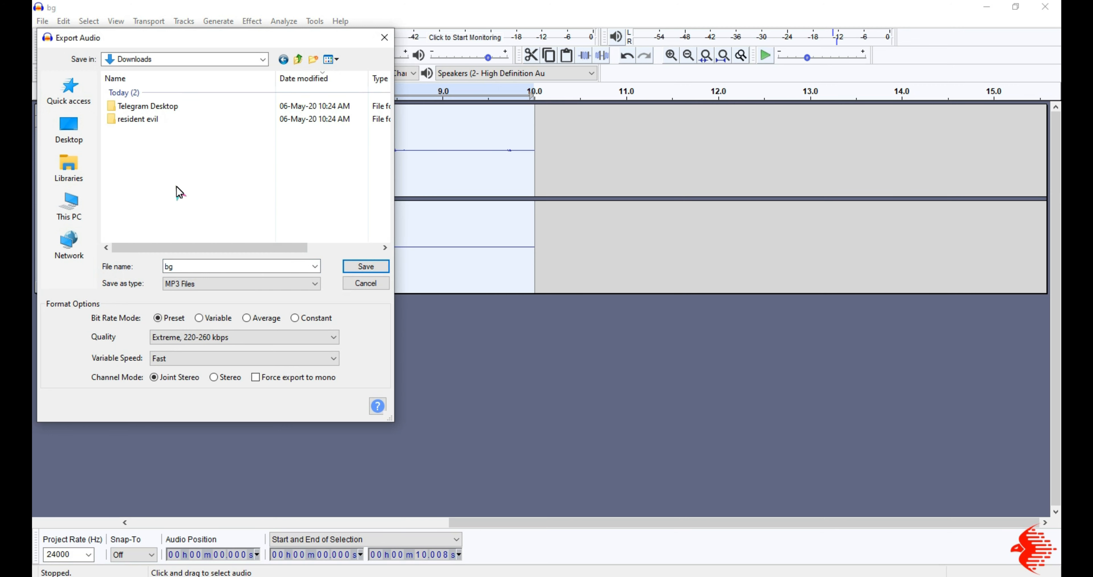
pyautogui.doubleClick(221, 266)
pyautogui.write('remove noise')
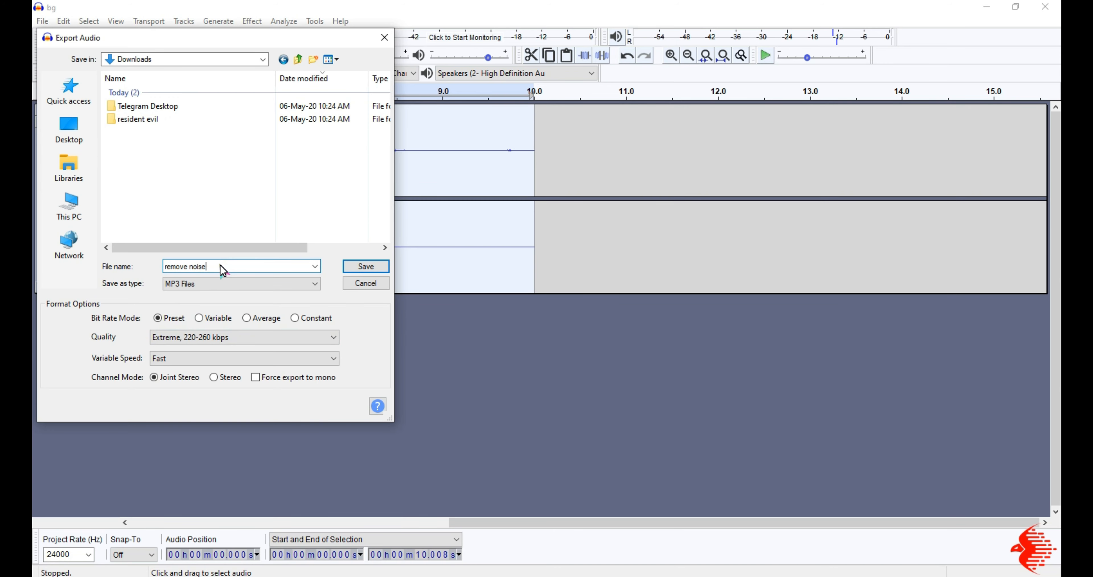
pyautogui.press('Return')
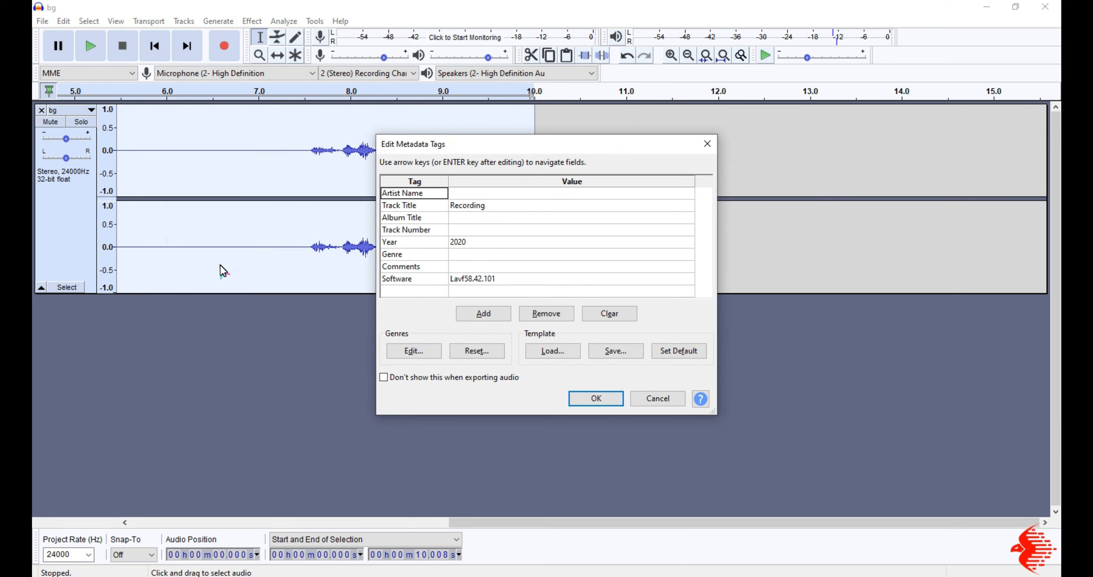
pyautogui.click(596, 398)
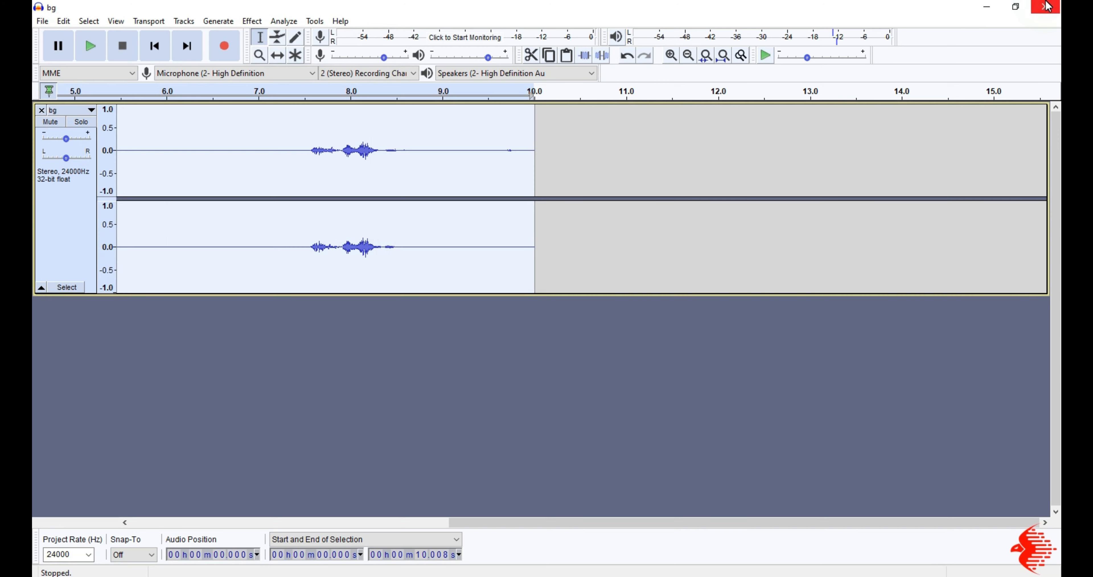
# - Switch to File Explorer, play the exported "remove noise" file from the Downloads folder to check it, and close the player
pyautogui.click(987, 7)
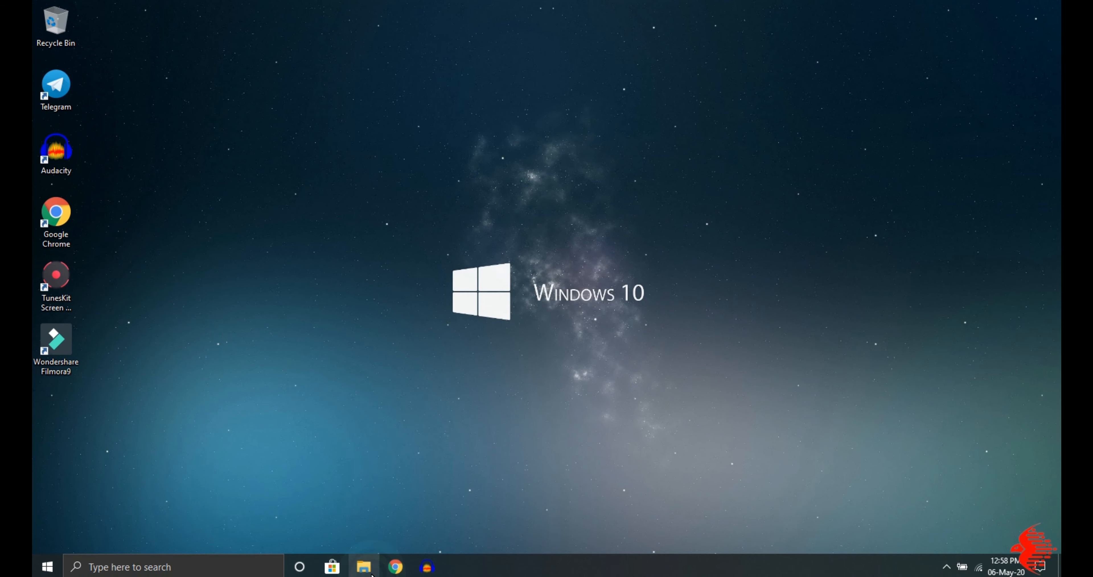
pyautogui.click(365, 568)
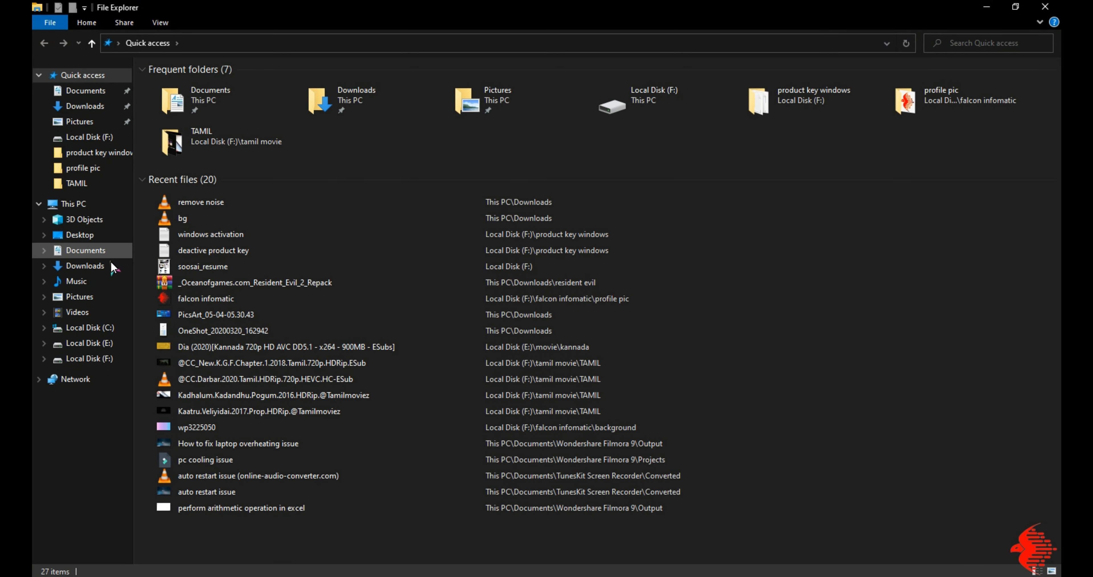
pyautogui.click(111, 266)
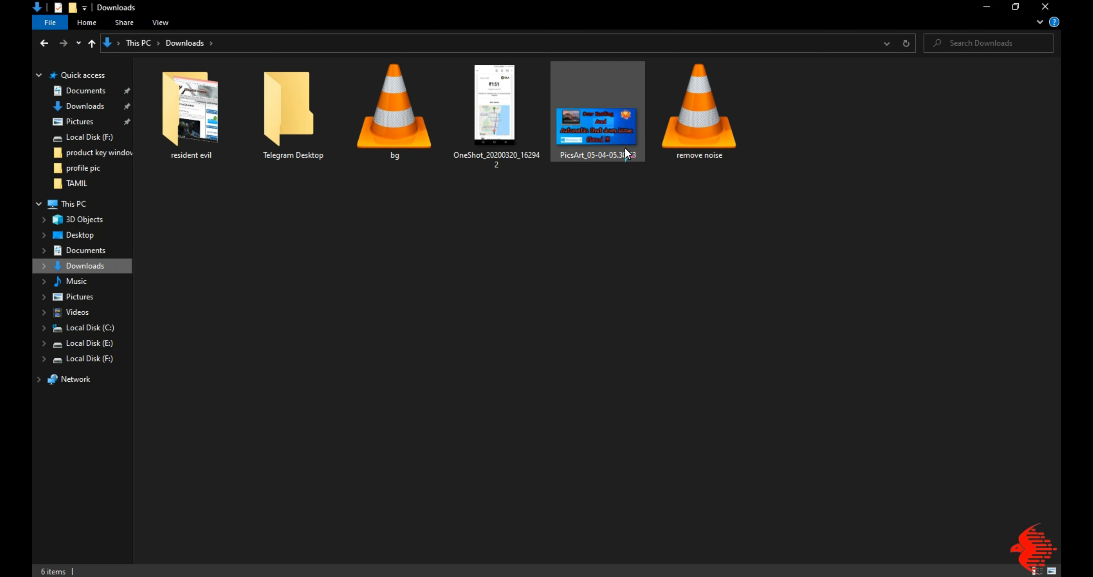
pyautogui.doubleClick(665, 143)
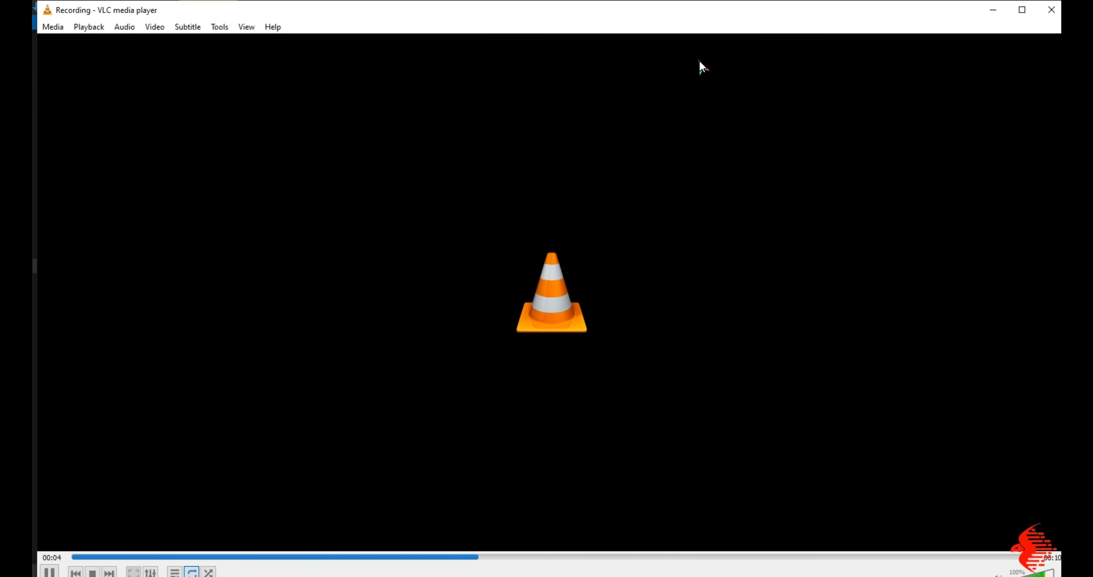
pyautogui.click(1030, 13)
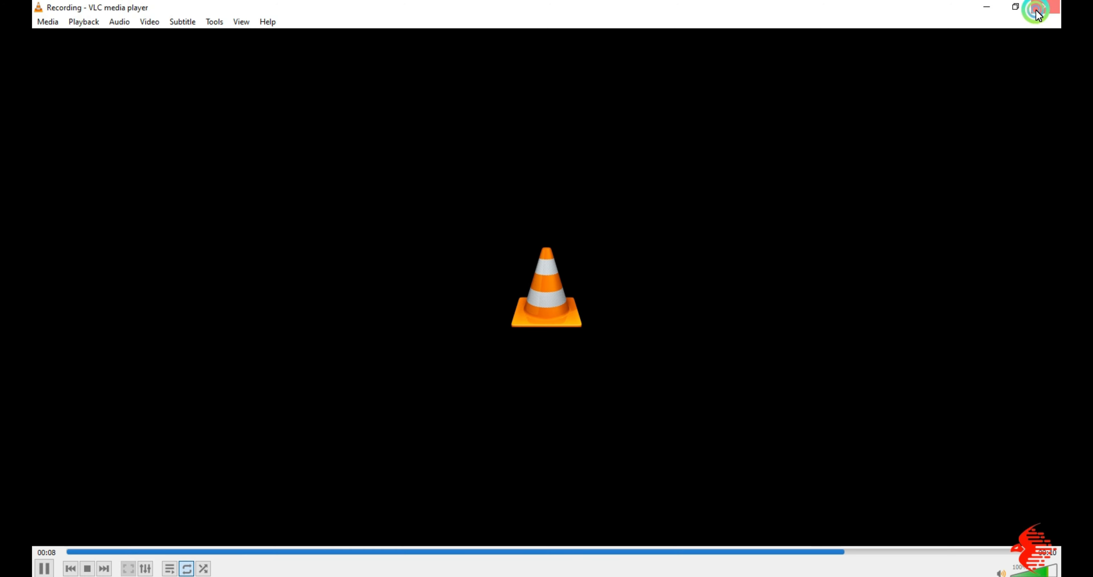
pyautogui.click(1037, 10)
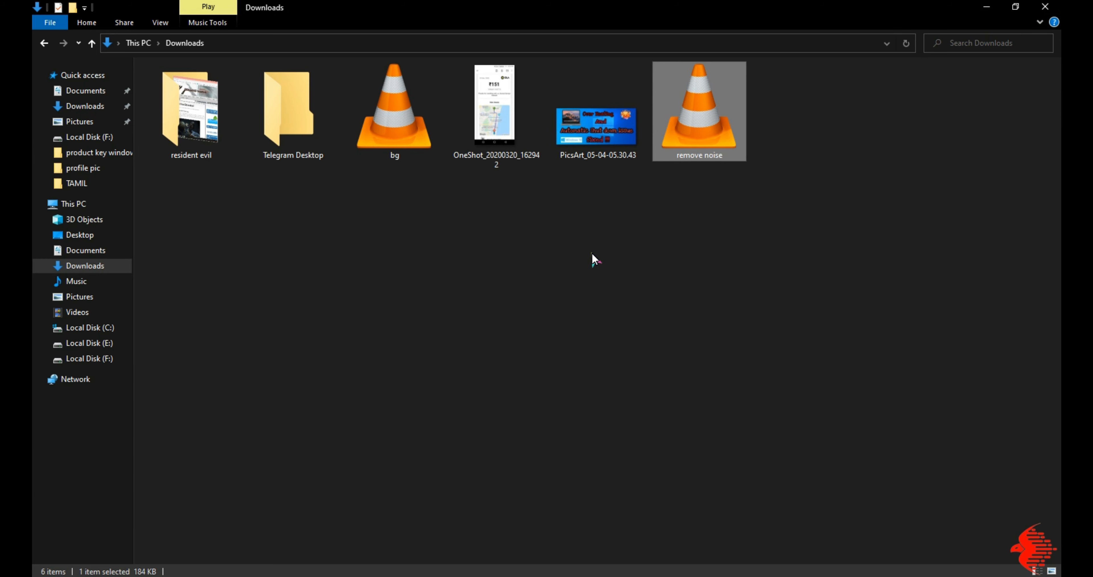
# - Play the original "bg" recording from Downloads for comparison, close the player and minimize the folder window
pyautogui.doubleClick(410, 134)
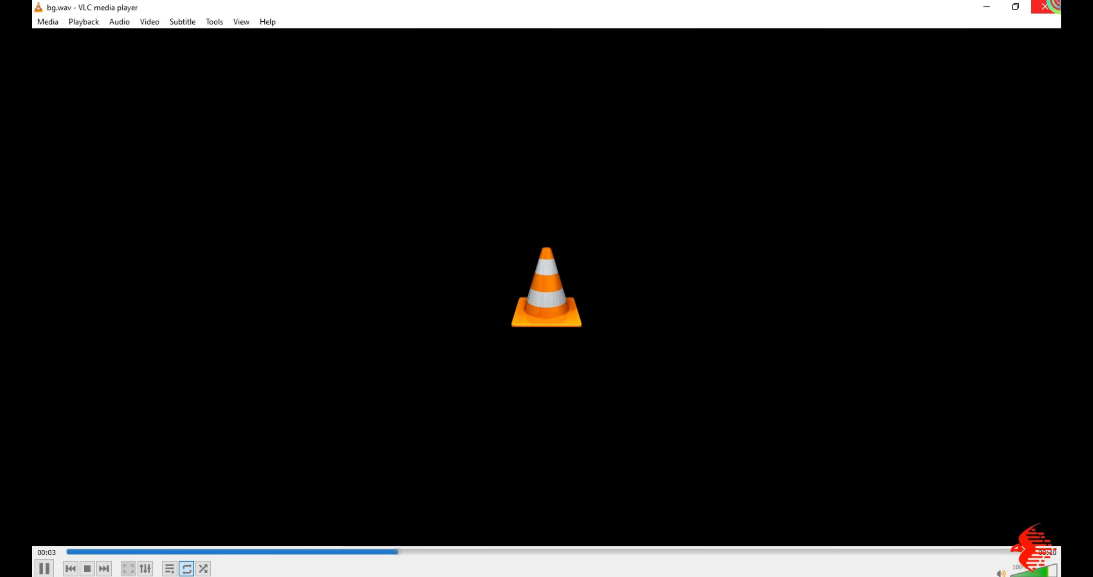
pyautogui.click(1045, 6)
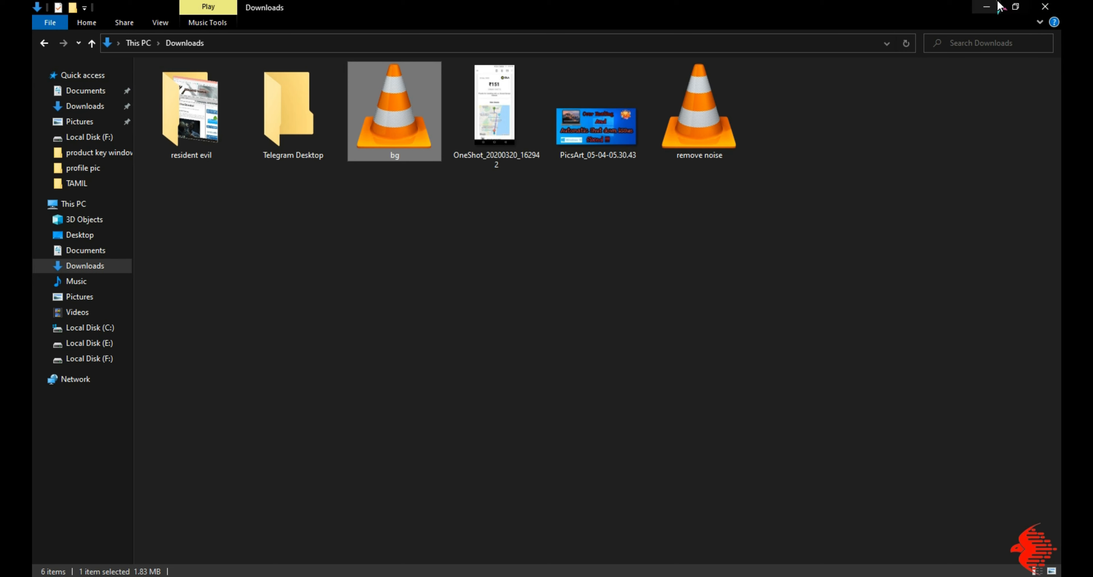
pyautogui.click(987, 7)
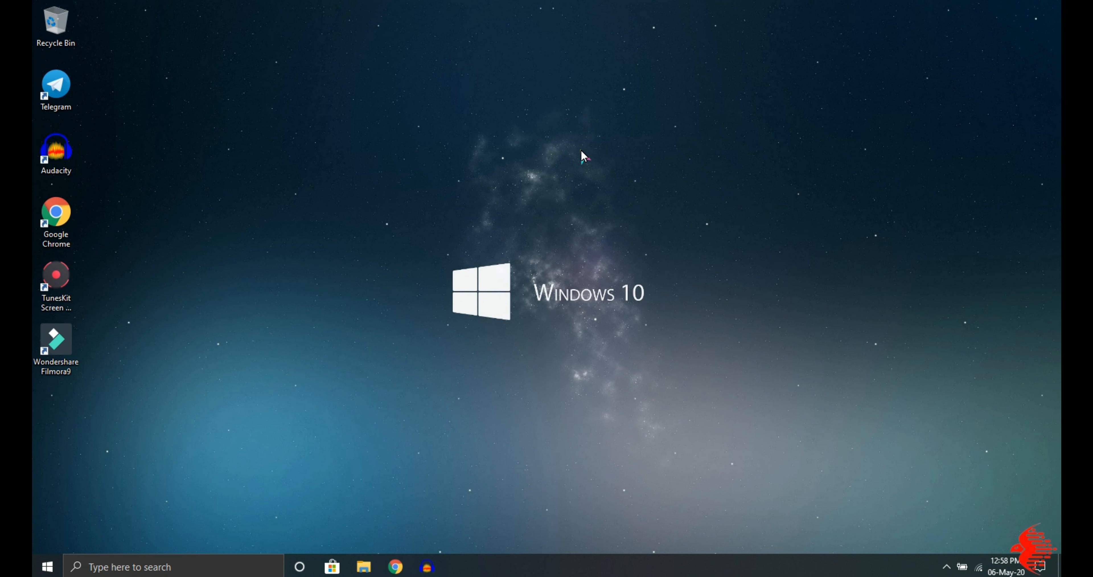